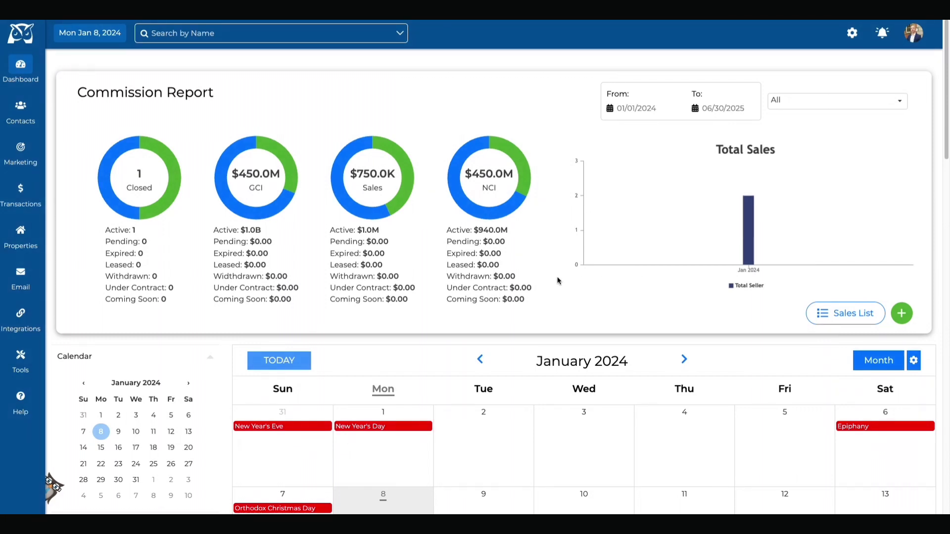
Open Integrations settings and expand the WiseText add-on entry.
{"action": "left_click", "coordinate": [21, 319]}
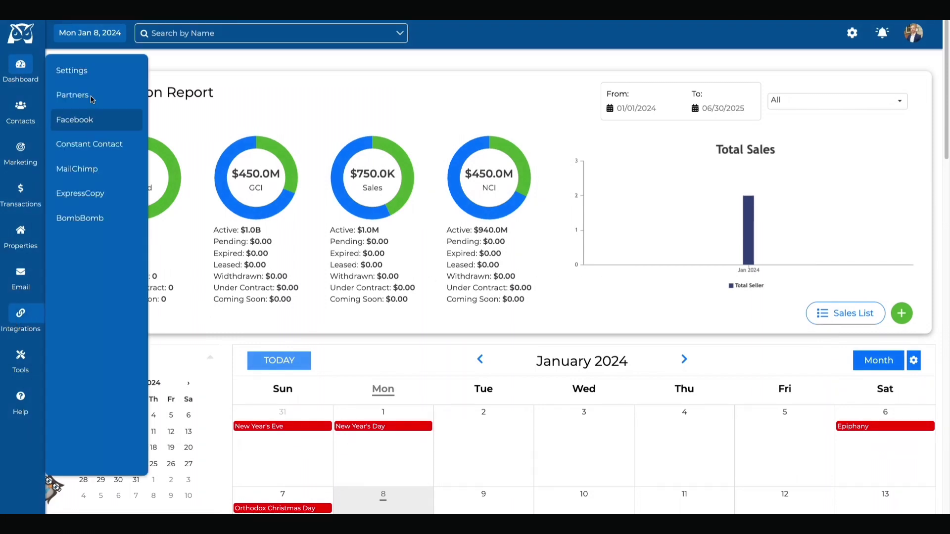
{"action": "left_click", "coordinate": [99, 70]}
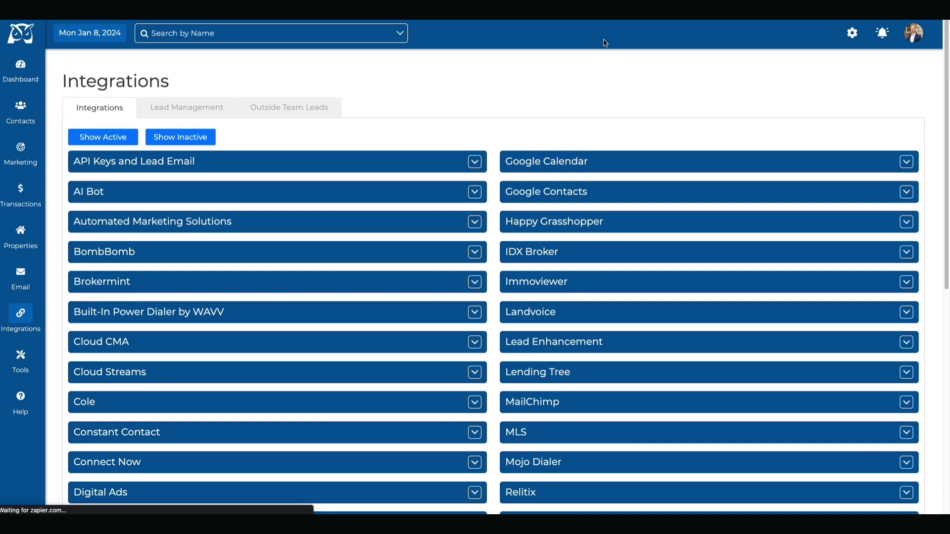
{"action": "scroll", "coordinate": [628, 195], "scroll_direction": "down", "scroll_amount": 2}
{"action": "scroll", "coordinate": [627, 203], "scroll_direction": "down", "scroll_amount": 3}
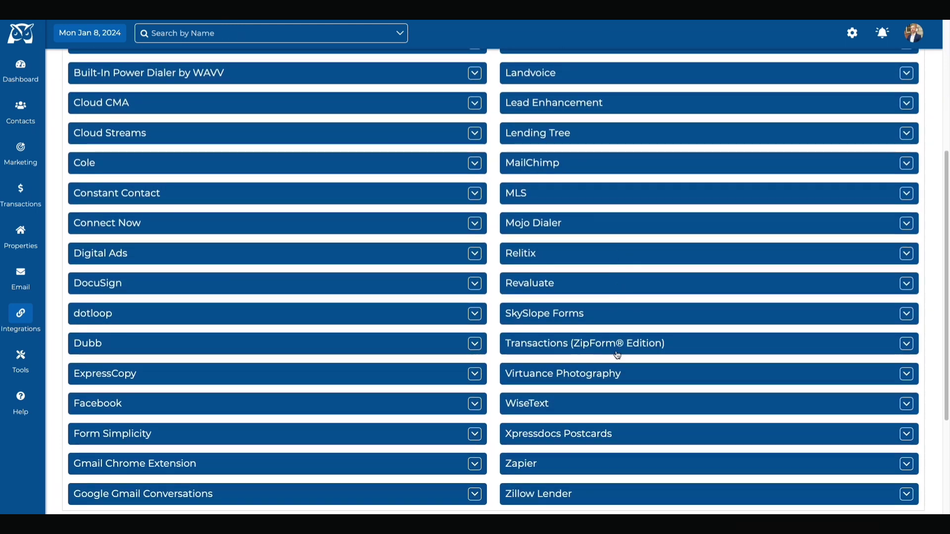
{"action": "left_click", "coordinate": [616, 402]}
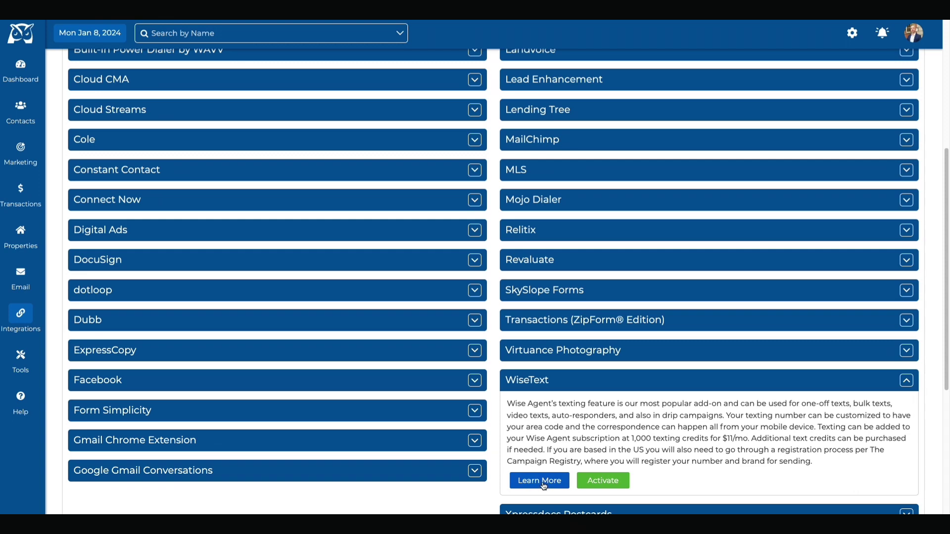
Read the WiseText Learn More blog post about texting.
{"action": "left_click", "coordinate": [539, 484]}
{"action": "scroll", "coordinate": [552, 388], "scroll_direction": "down", "scroll_amount": 3}
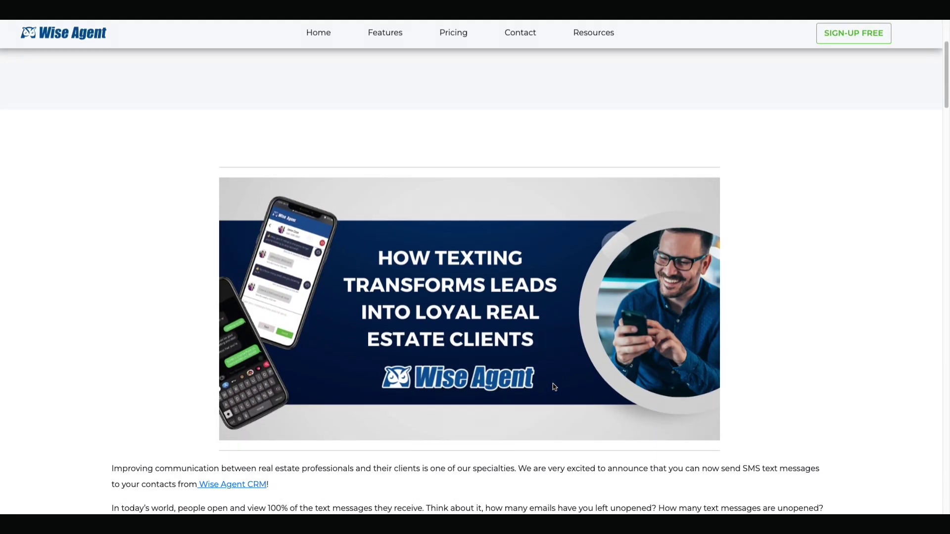
{"action": "scroll", "coordinate": [552, 388], "scroll_direction": "down", "scroll_amount": 3}
{"action": "scroll", "coordinate": [553, 389], "scroll_direction": "down", "scroll_amount": 6}
{"action": "scroll", "coordinate": [552, 389], "scroll_direction": "down", "scroll_amount": 3}
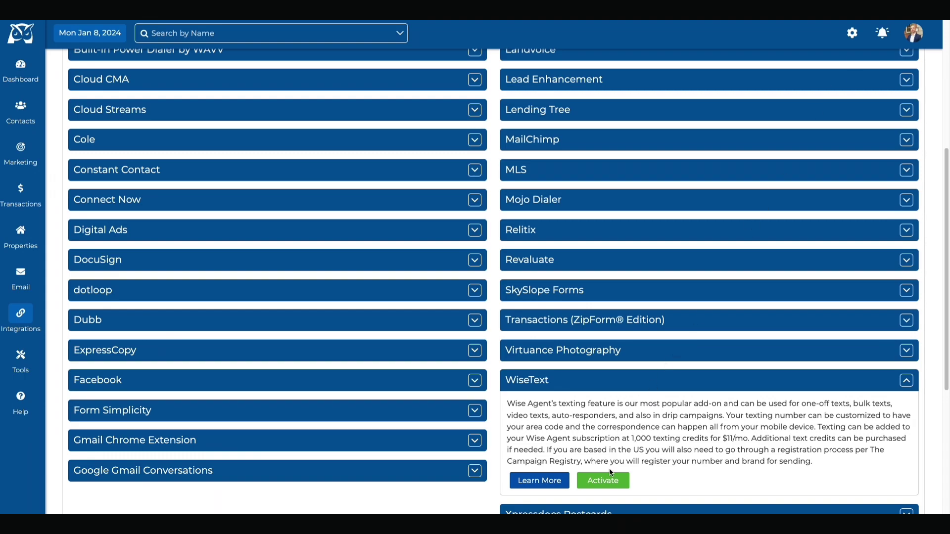
Activate WiseText with no Tax ID and pay the $91.00 charge.
{"action": "left_click", "coordinate": [608, 482]}
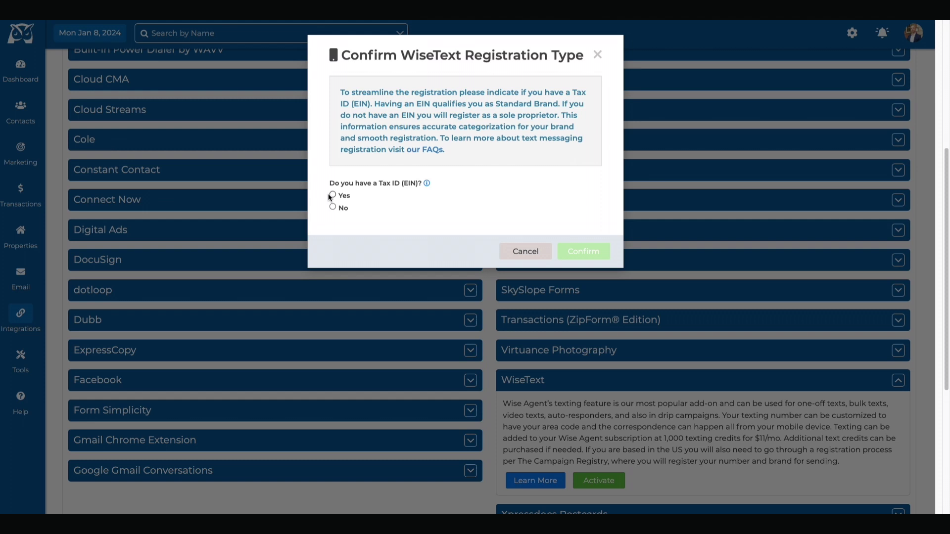
{"action": "left_click", "coordinate": [333, 207]}
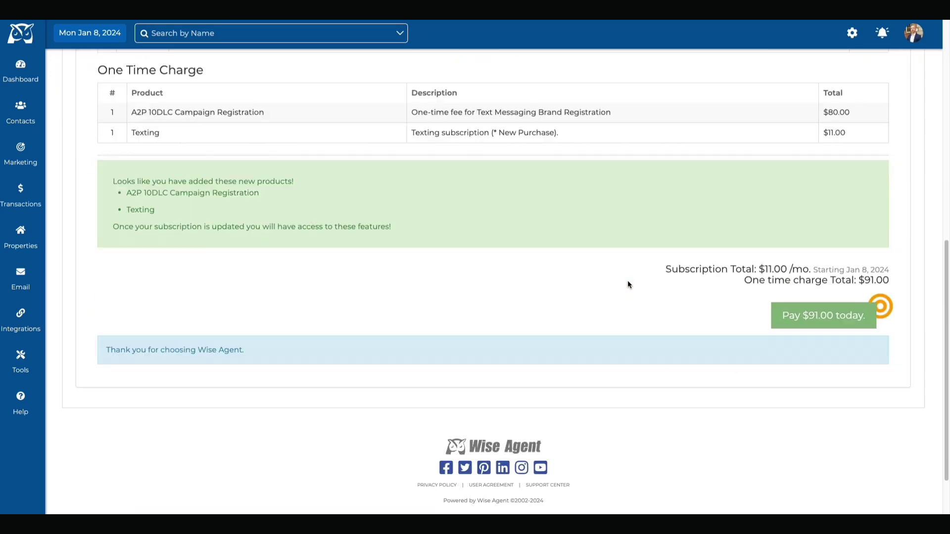
{"action": "scroll", "coordinate": [791, 257], "scroll_direction": "down", "scroll_amount": 2}
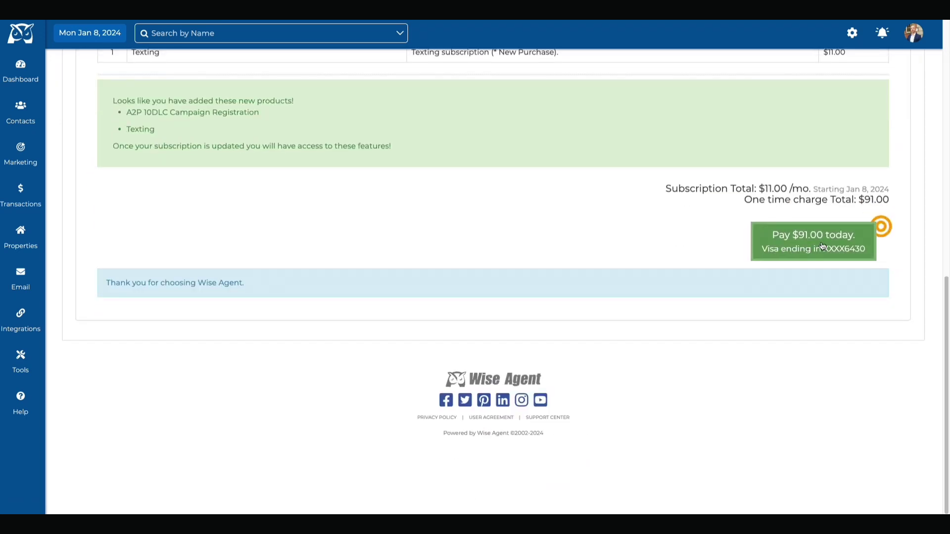
{"action": "left_click", "coordinate": [822, 246]}
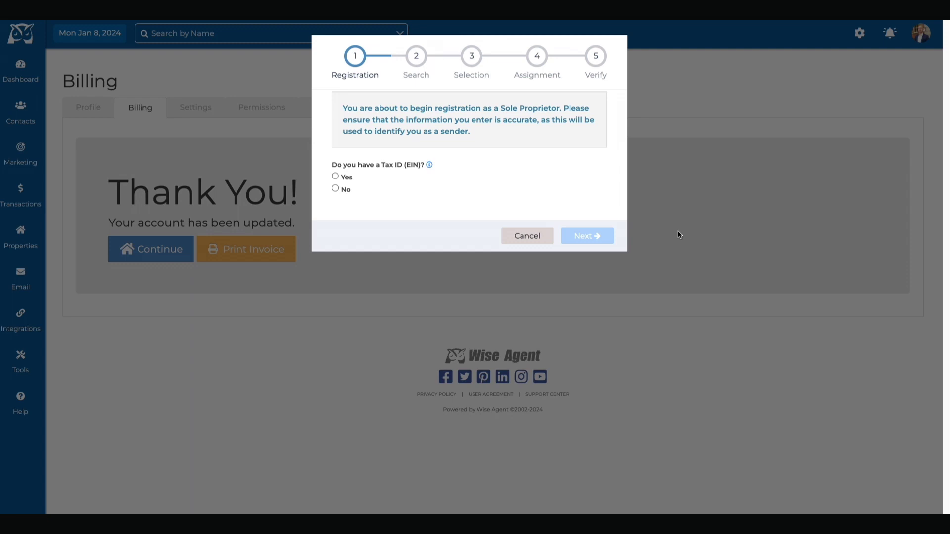
Register as a sole proprietor without a Tax ID, then submit personal and messaging details.
{"action": "left_click", "coordinate": [336, 189]}
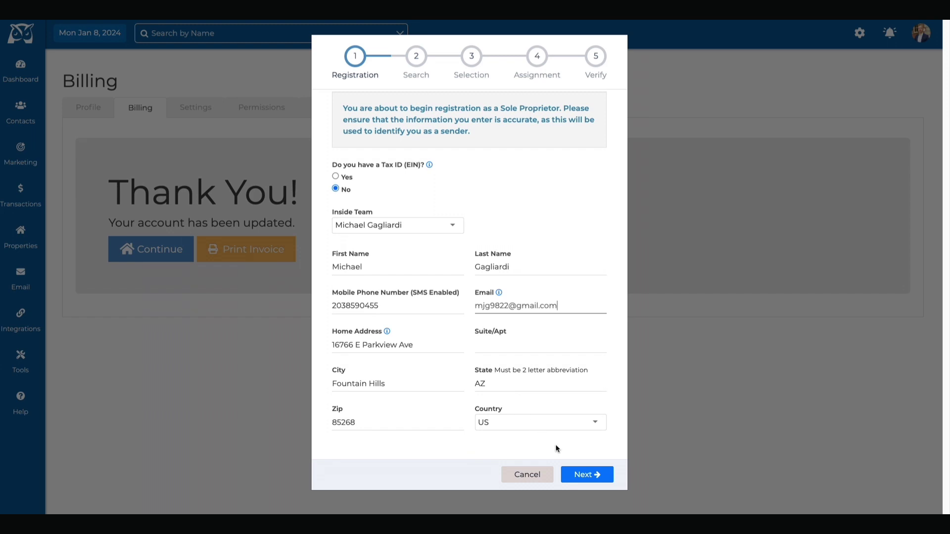
{"action": "left_click", "coordinate": [592, 476]}
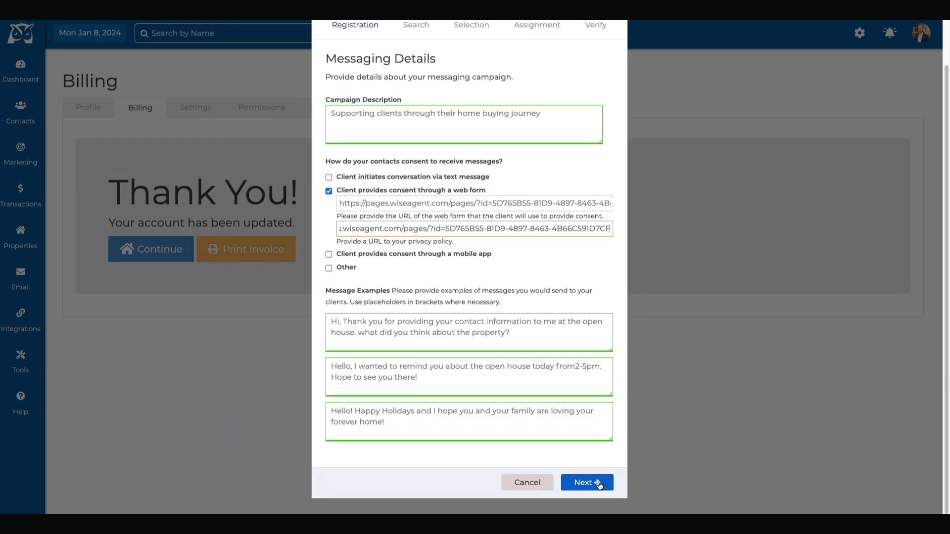
{"action": "left_click", "coordinate": [586, 483]}
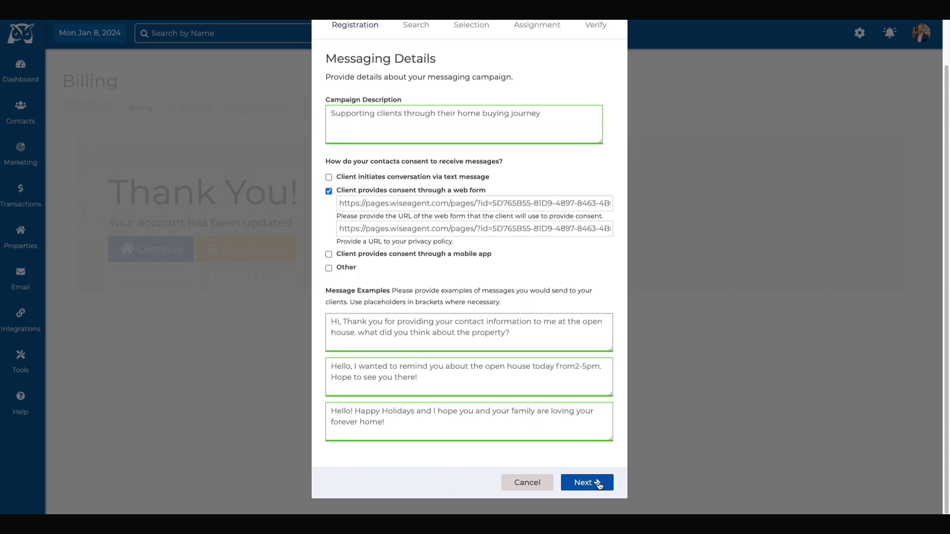
{"action": "left_click", "coordinate": [599, 485]}
{"action": "type", "text": "AZ"}
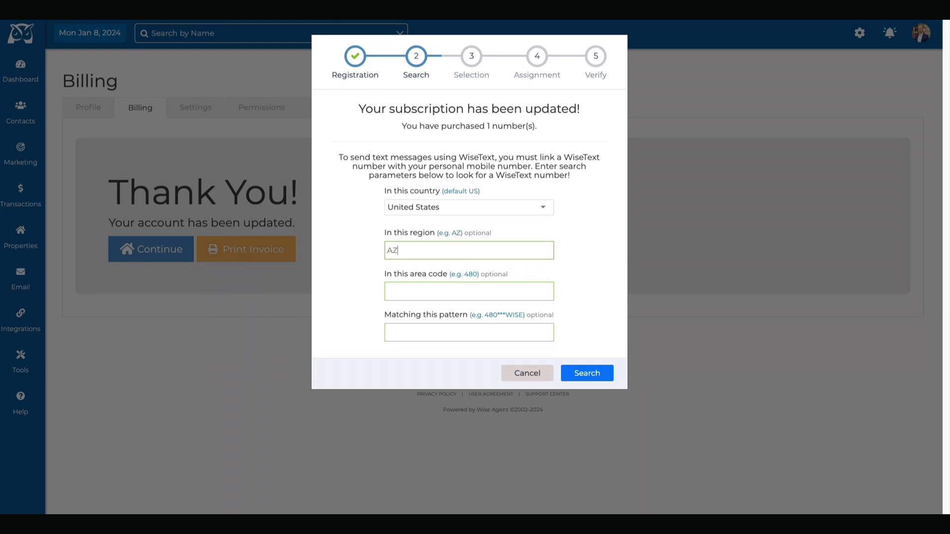
{"action": "left_click", "coordinate": [583, 372]}
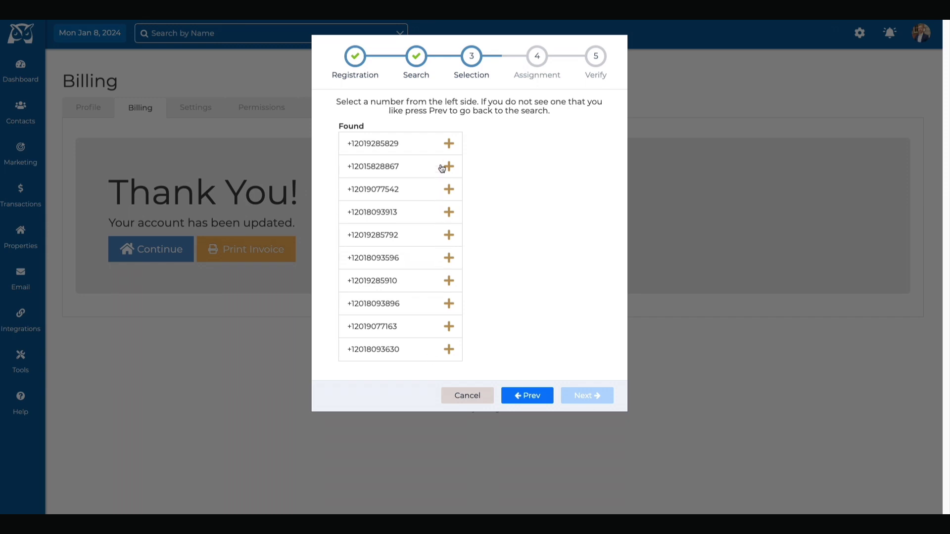
{"action": "left_click", "coordinate": [448, 306]}
{"action": "left_click", "coordinate": [581, 223]}
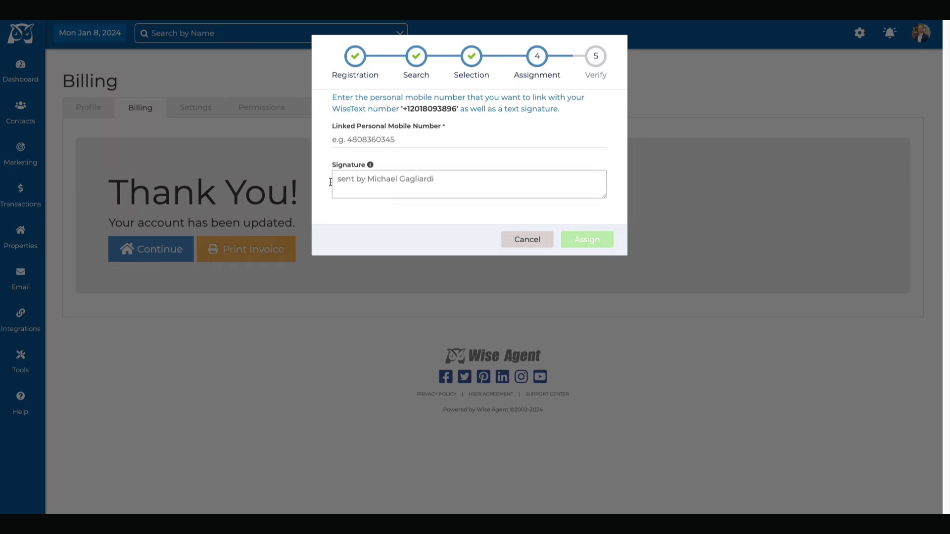
Enter the personal mobile number and text signature, then assign the number.
{"action": "left_click", "coordinate": [382, 141]}
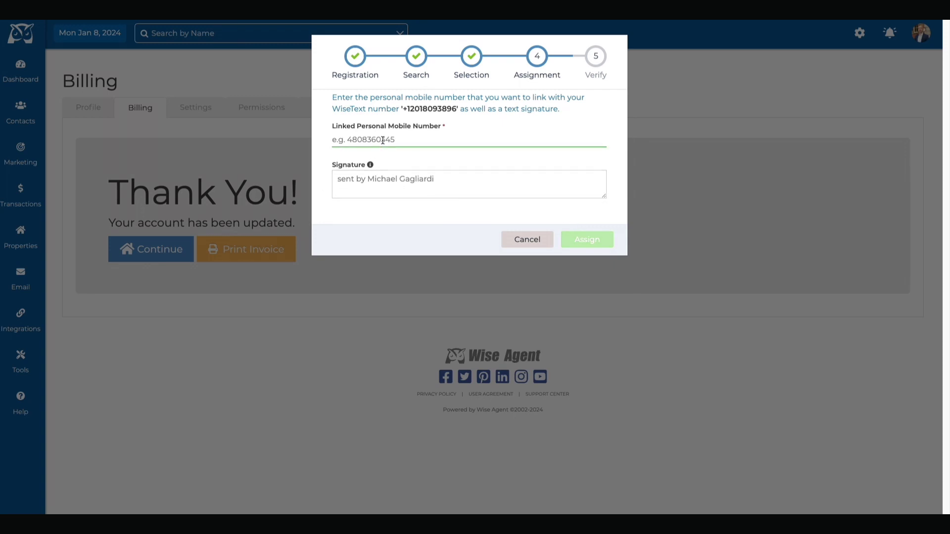
{"action": "left_click", "coordinate": [379, 178]}
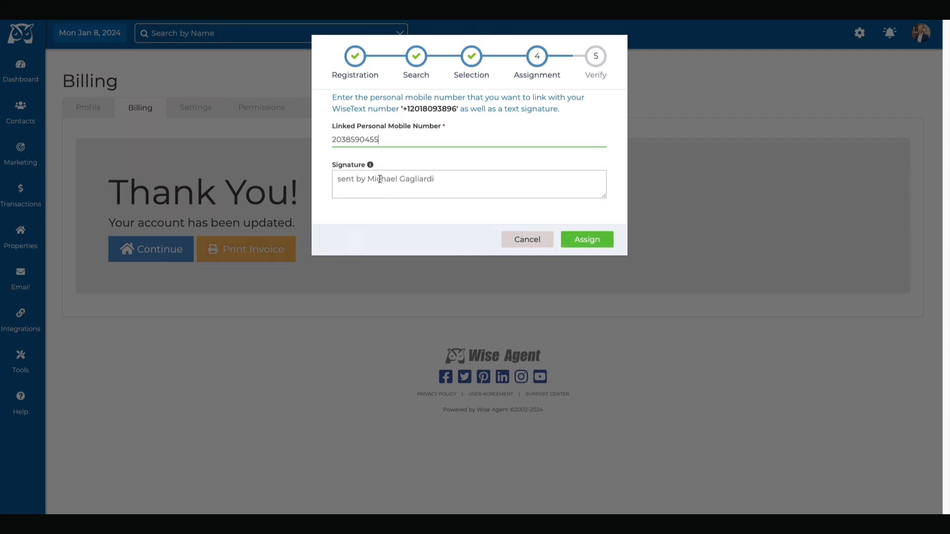
{"action": "left_click", "coordinate": [593, 246]}
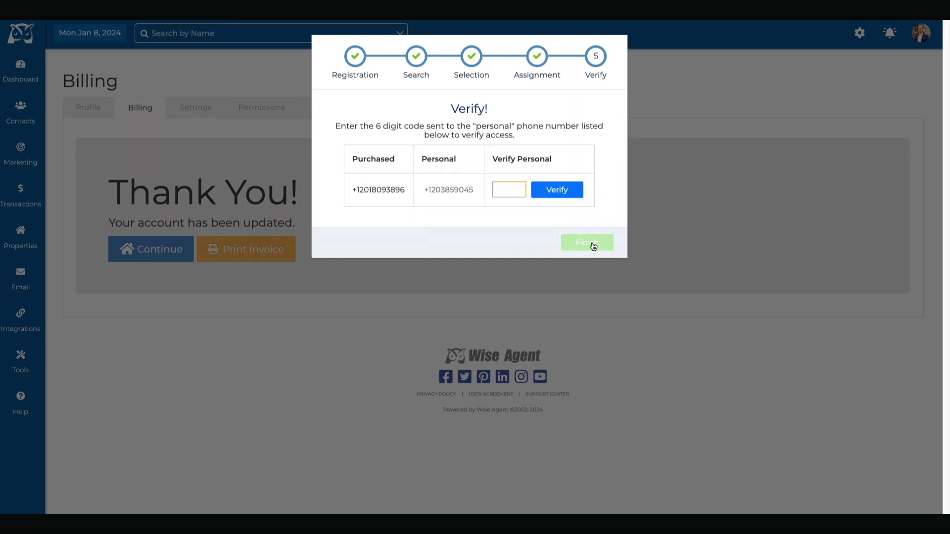
Verify the mobile with the six-digit code and confirm WiseText shows 1000 credits.
{"action": "left_click", "coordinate": [558, 190]}
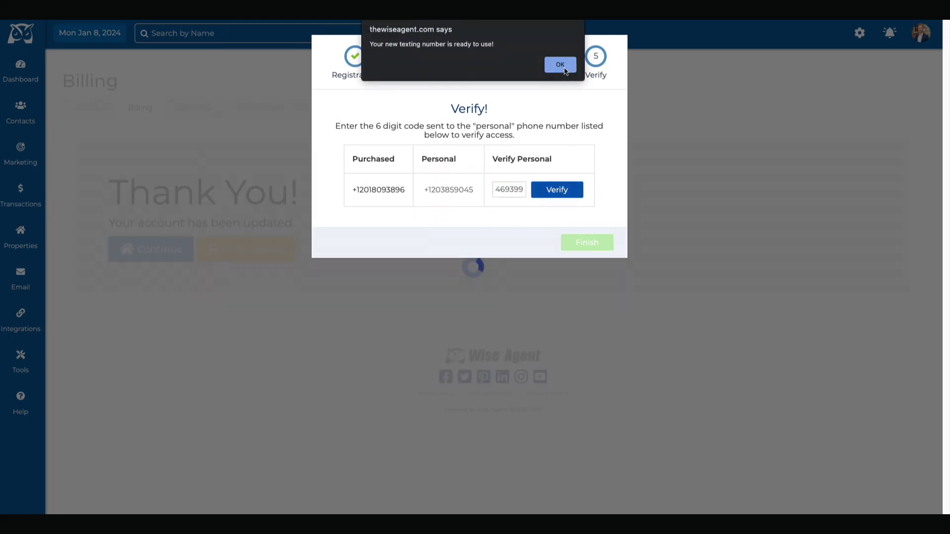
{"action": "left_click", "coordinate": [561, 64]}
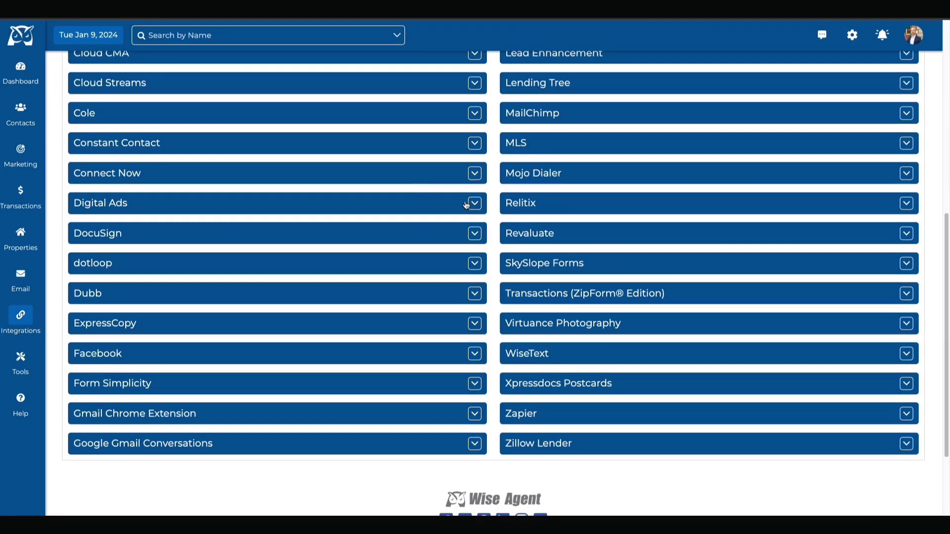
{"action": "left_click", "coordinate": [550, 360]}
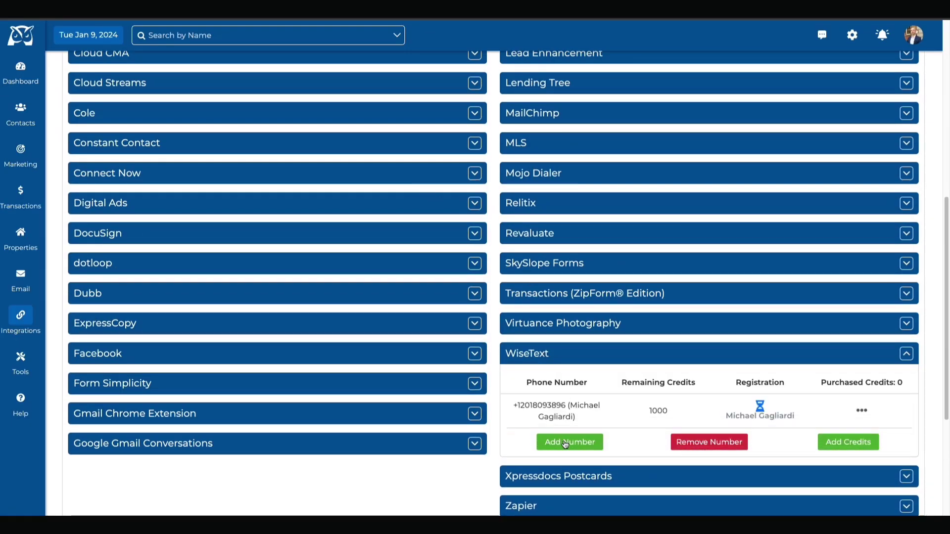
{"action": "left_click", "coordinate": [844, 443]}
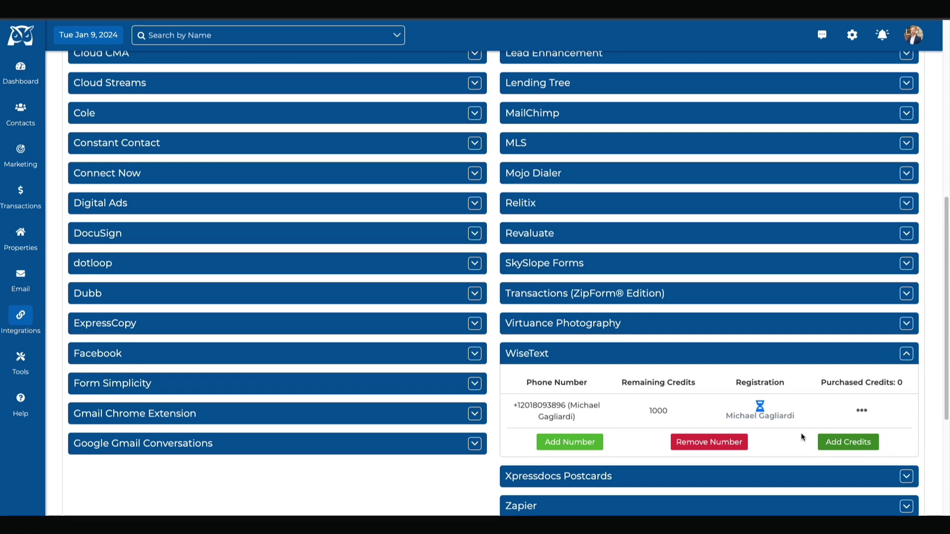
View the Content Library's Create Text Content form, then the Contacts Lead Rules page.
{"action": "mouse_move", "coordinate": [20, 156]}
{"action": "left_click", "coordinate": [132, 169]}
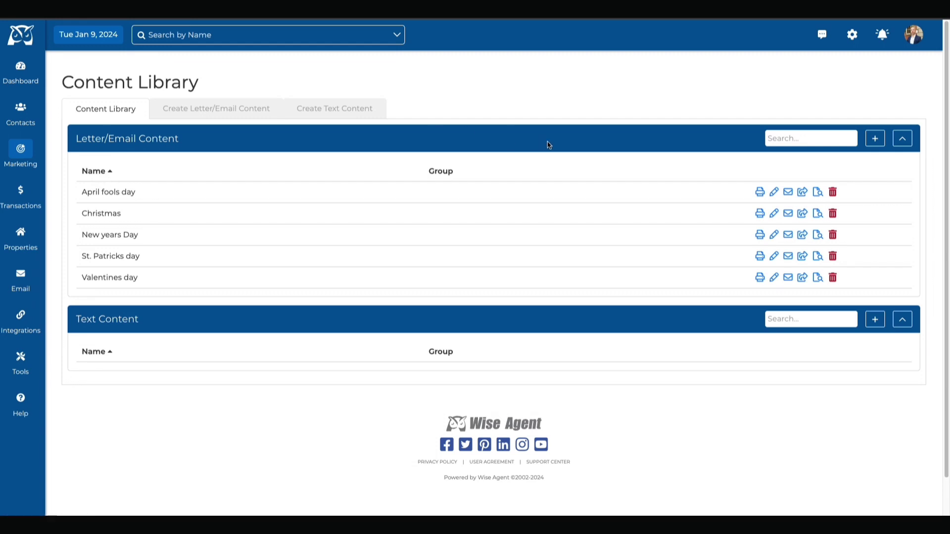
{"action": "left_click", "coordinate": [329, 112]}
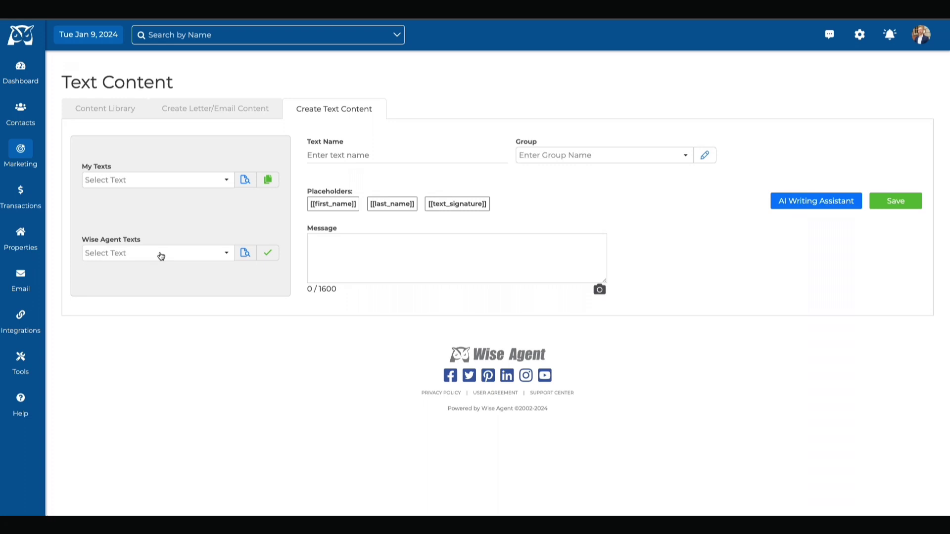
{"action": "left_click", "coordinate": [21, 112]}
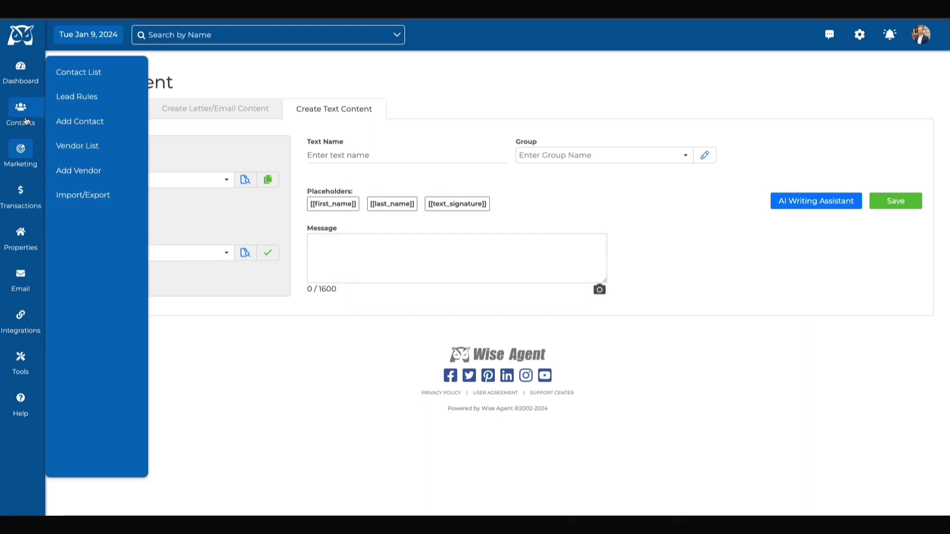
{"action": "left_click", "coordinate": [78, 106]}
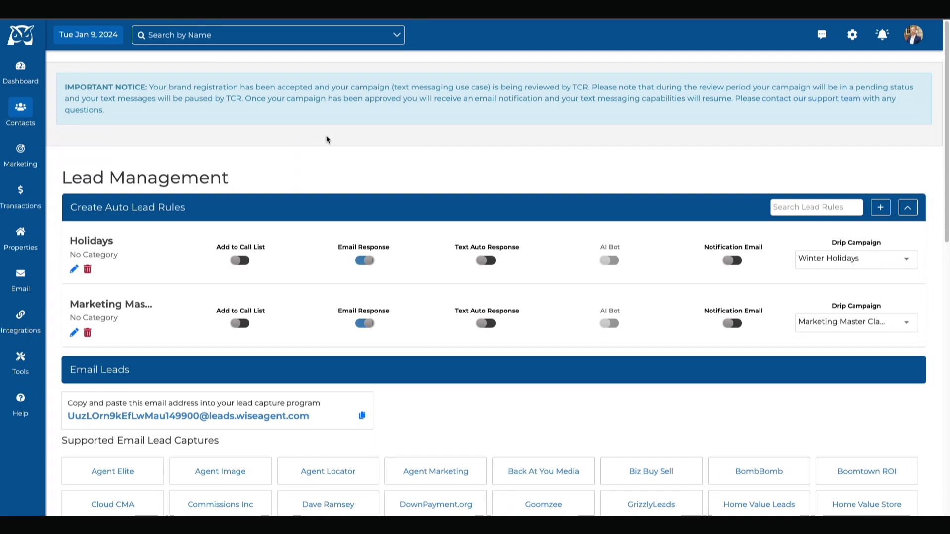
{"action": "left_click", "coordinate": [885, 207]}
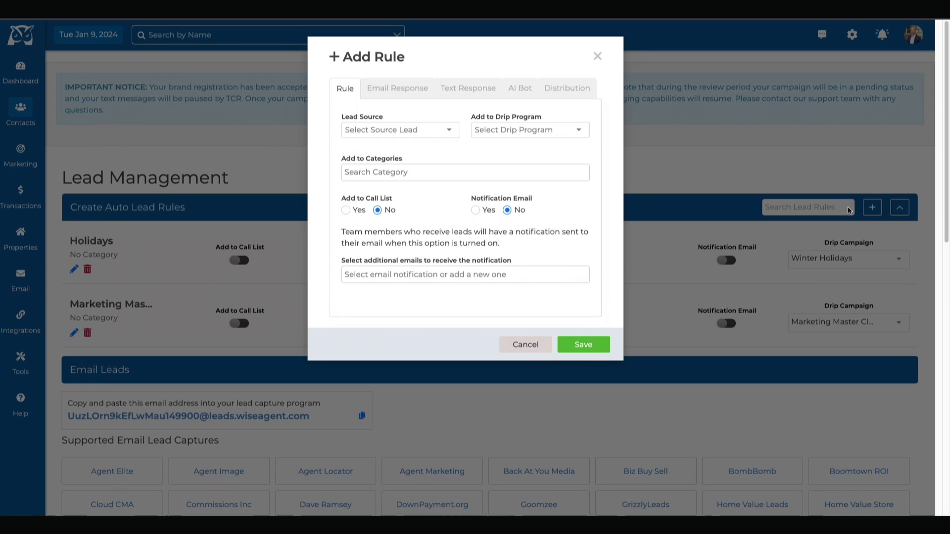
{"action": "left_click", "coordinate": [462, 91]}
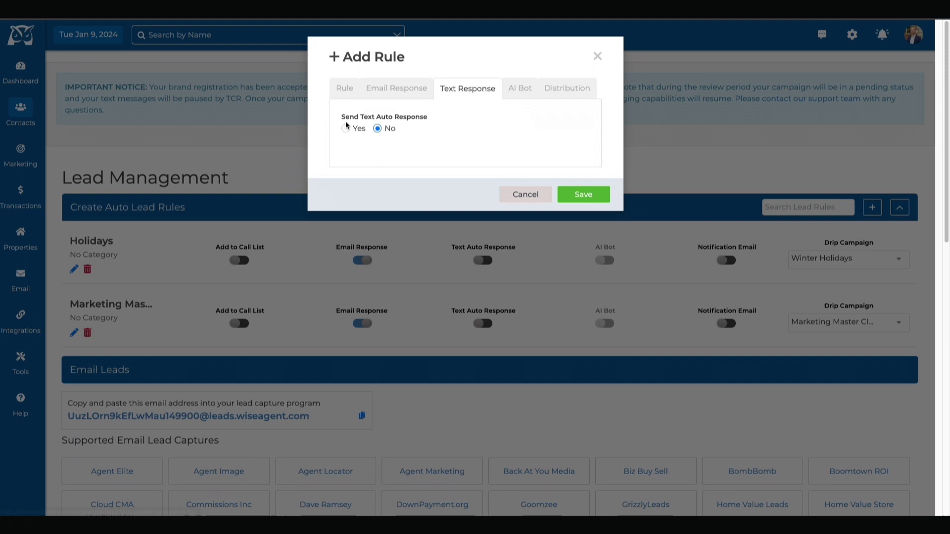
{"action": "left_click", "coordinate": [345, 129]}
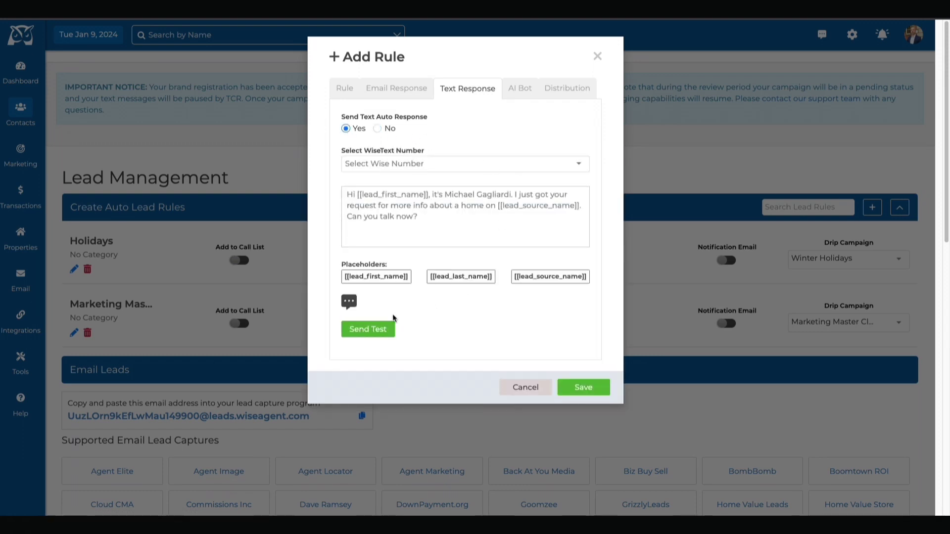
{"action": "left_click", "coordinate": [348, 302]}
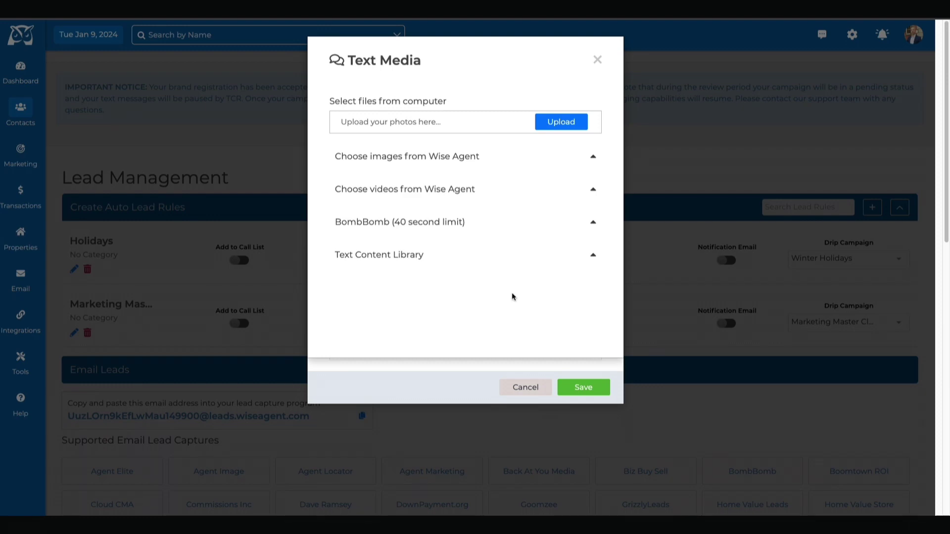
{"action": "left_click", "coordinate": [596, 390]}
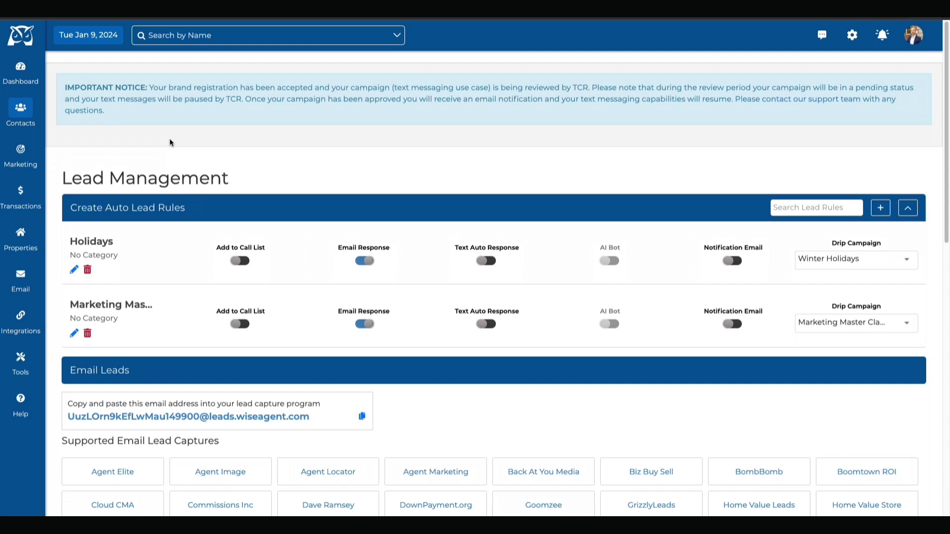
Open the Marketing Master Class drip campaign and view its four fixed events.
{"action": "left_click", "coordinate": [91, 73]}
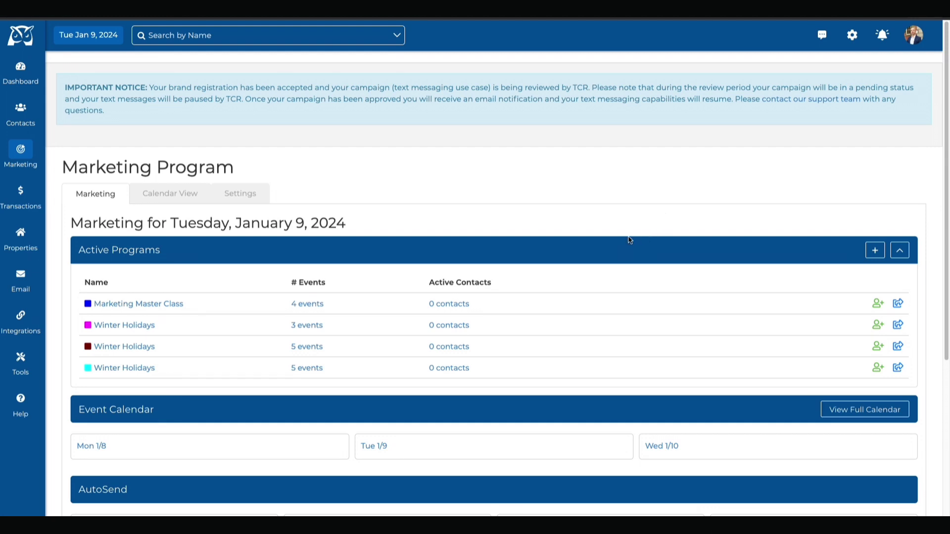
{"action": "left_click", "coordinate": [134, 304]}
{"action": "scroll", "coordinate": [222, 329], "scroll_direction": "down", "scroll_amount": 5}
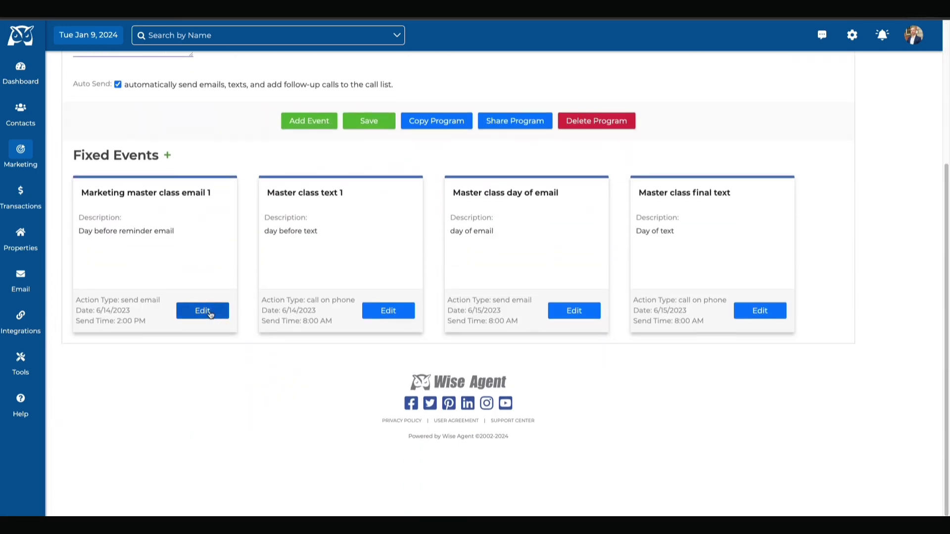
Change the first master class event to send a text from the WiseText number.
{"action": "left_click", "coordinate": [210, 312]}
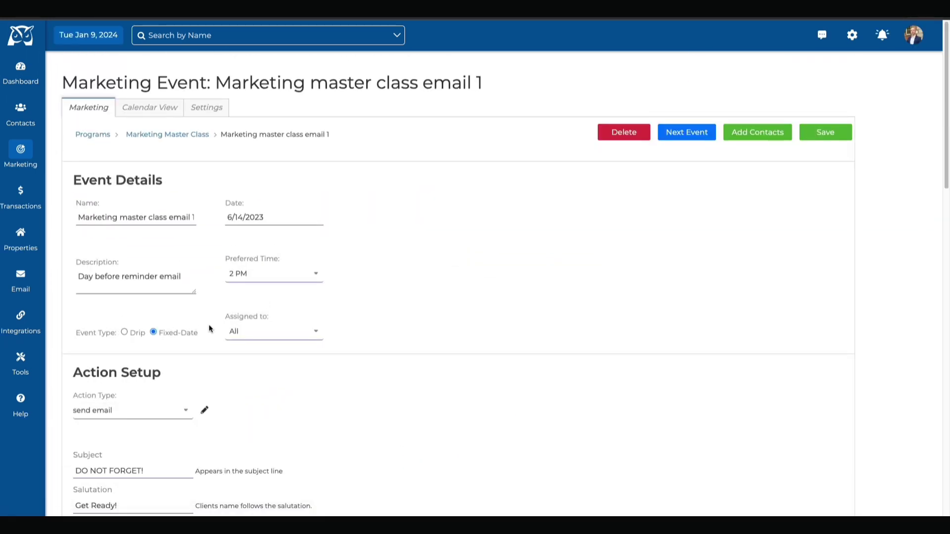
{"action": "scroll", "coordinate": [209, 327], "scroll_direction": "down", "scroll_amount": 1}
{"action": "left_click", "coordinate": [179, 359]}
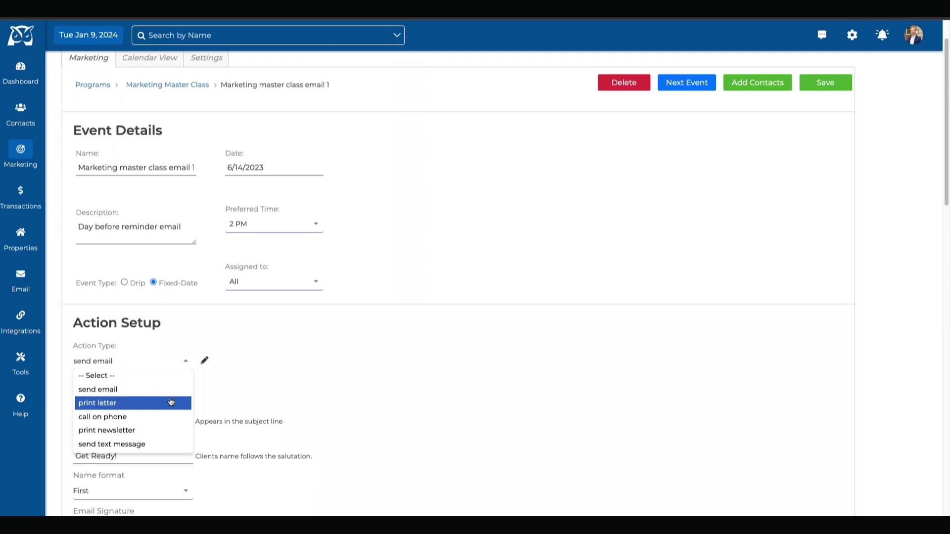
{"action": "left_click", "coordinate": [163, 444]}
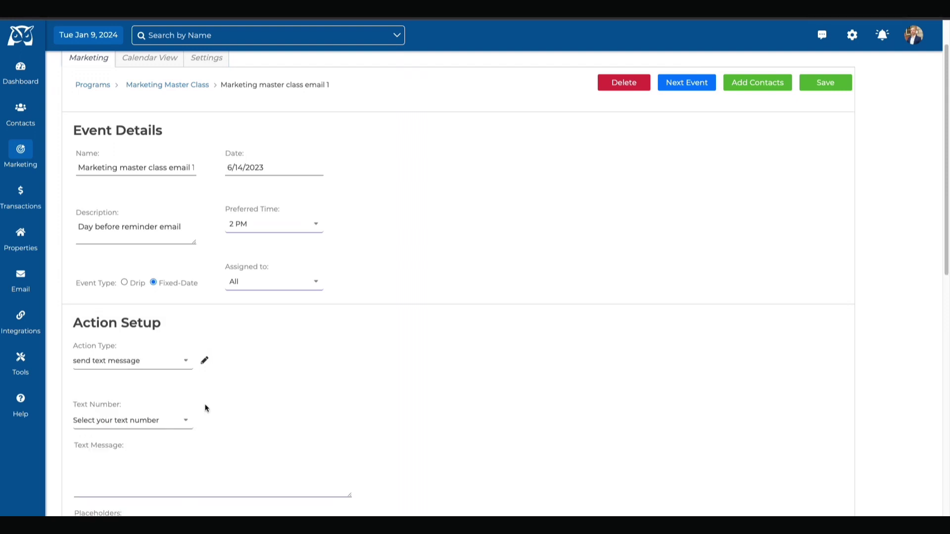
{"action": "scroll", "coordinate": [206, 407], "scroll_direction": "down", "scroll_amount": 2}
{"action": "scroll", "coordinate": [206, 407], "scroll_direction": "down", "scroll_amount": 2}
{"action": "scroll", "coordinate": [204, 408], "scroll_direction": "down", "scroll_amount": 1}
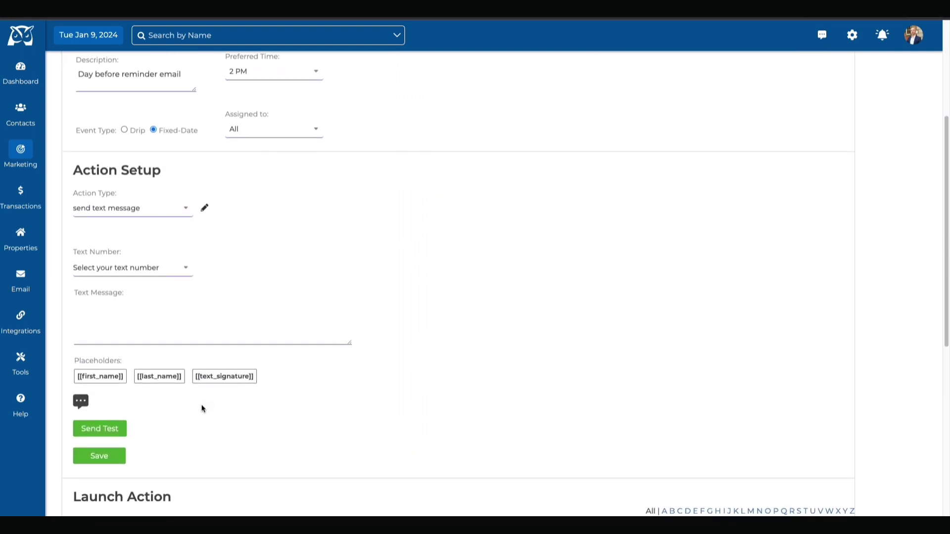
{"action": "left_click", "coordinate": [160, 271]}
{"action": "left_click", "coordinate": [159, 296]}
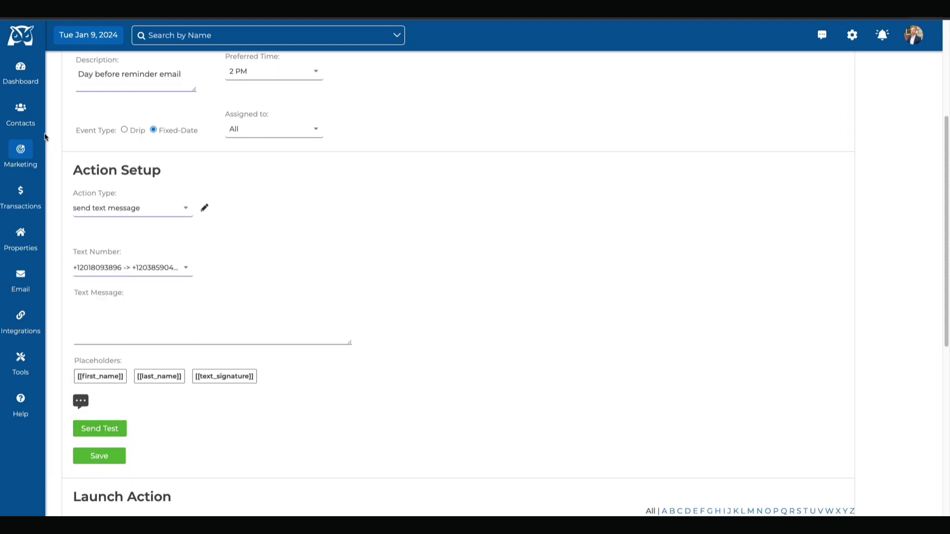
{"action": "left_click", "coordinate": [31, 119]}
{"action": "left_click", "coordinate": [89, 73]}
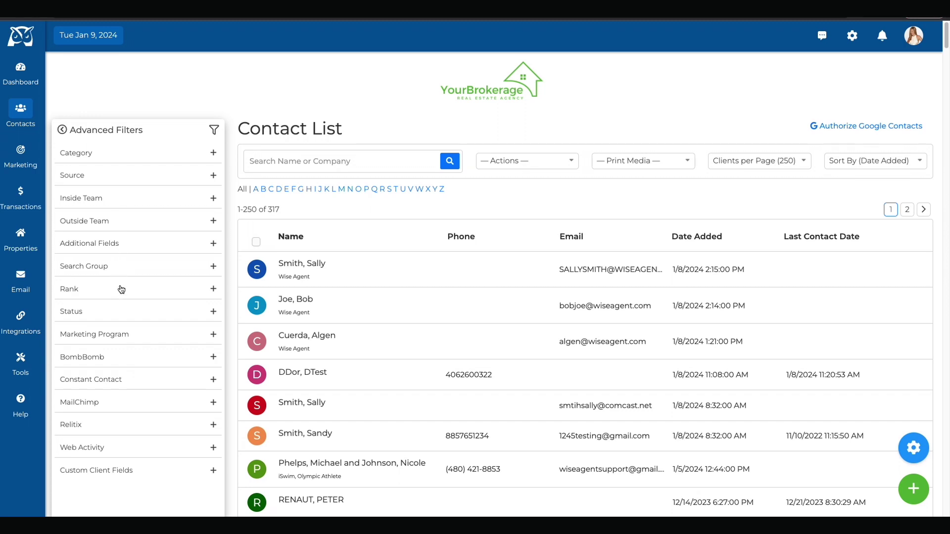
Filter the contact list to Attempted status.
{"action": "left_click", "coordinate": [119, 312]}
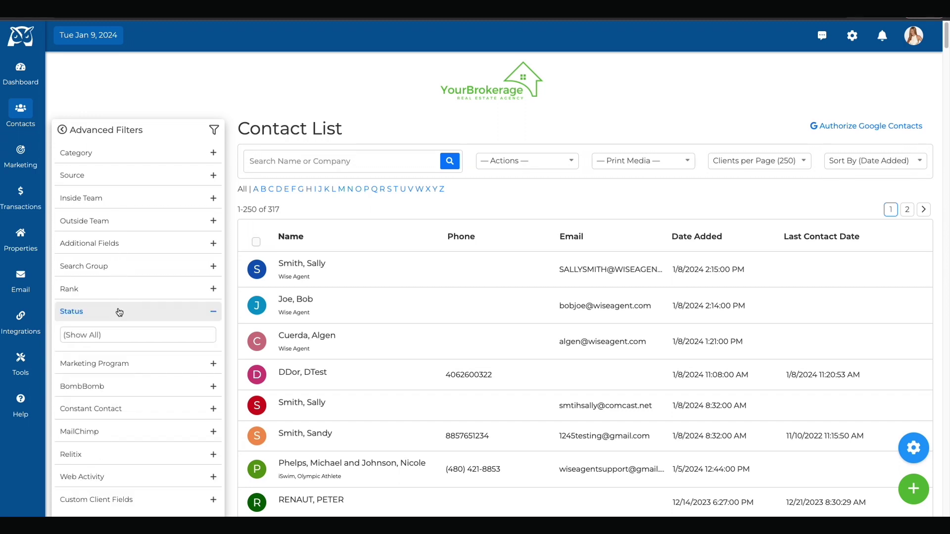
{"action": "left_click", "coordinate": [126, 335]}
{"action": "left_click", "coordinate": [136, 363]}
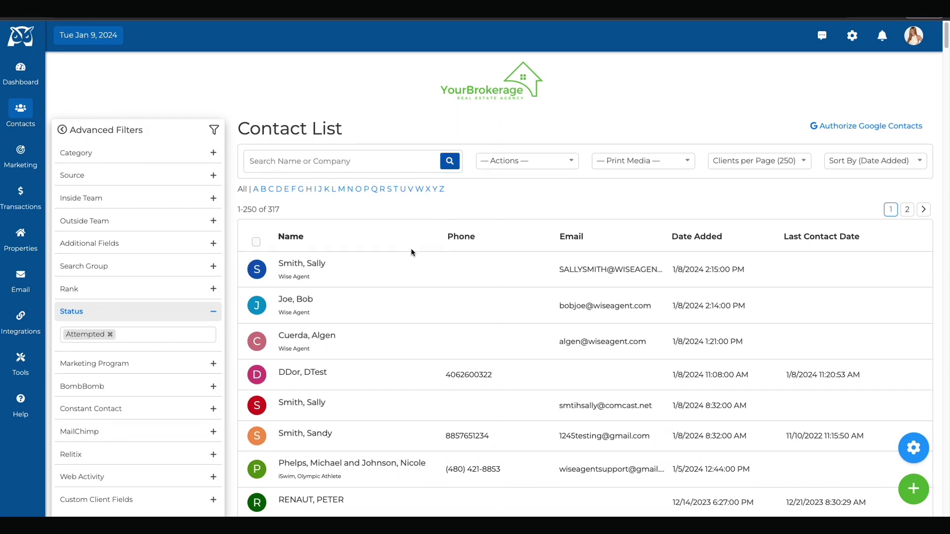
Select the Wayne Industries contact and send it a text via bulk actions.
{"action": "left_click", "coordinate": [255, 234]}
{"action": "left_click", "coordinate": [257, 233]}
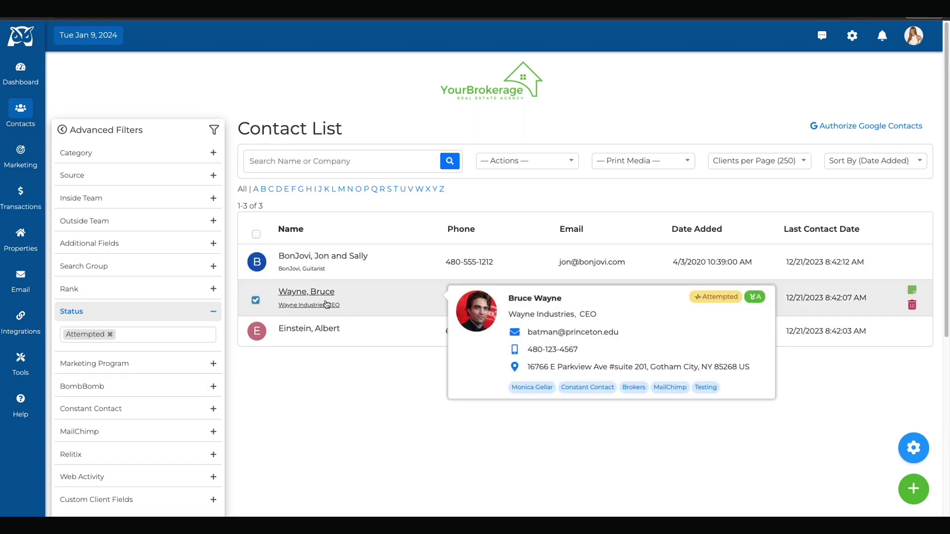
{"action": "left_click", "coordinate": [562, 164]}
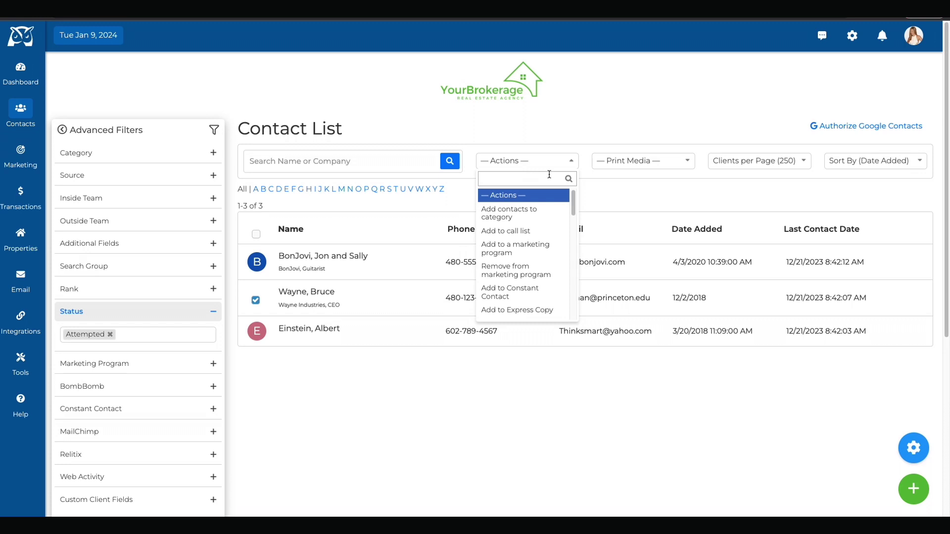
{"action": "type", "text": "text"}
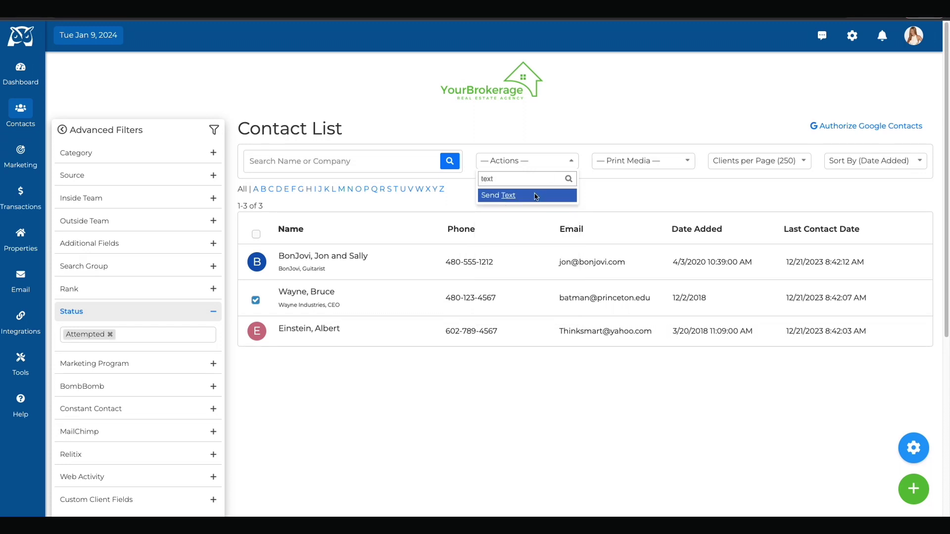
{"action": "left_click", "coordinate": [535, 196]}
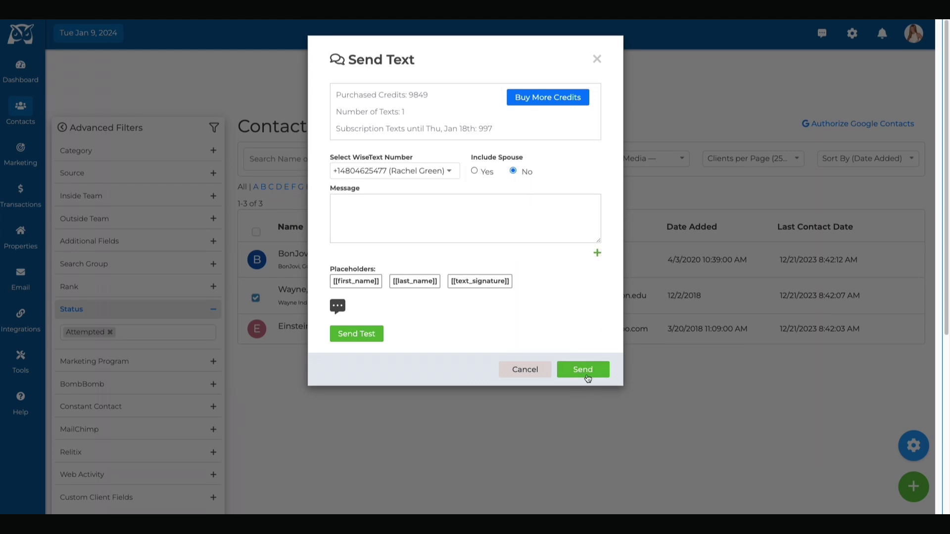
{"action": "left_click", "coordinate": [604, 374]}
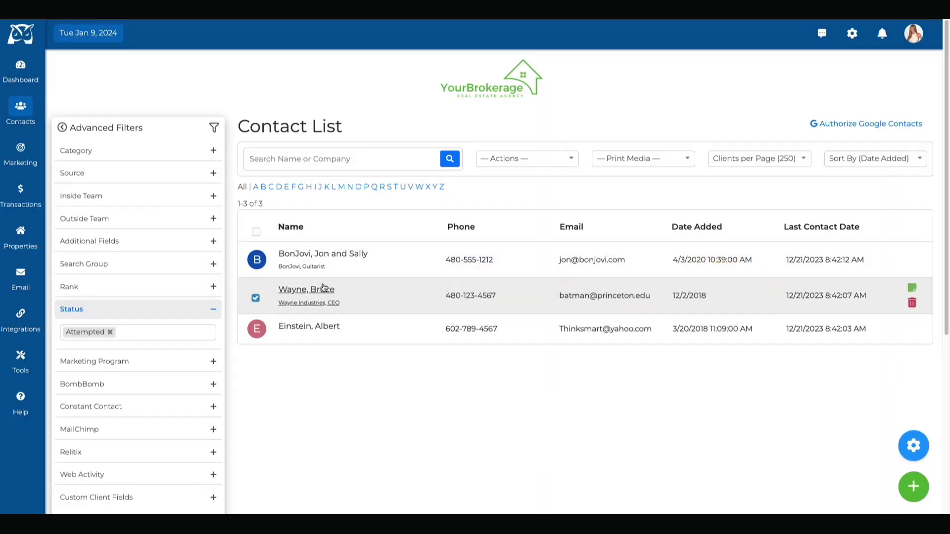
Filter Bruce Wayne's activity timeline to show only texts.
{"action": "left_click", "coordinate": [322, 289]}
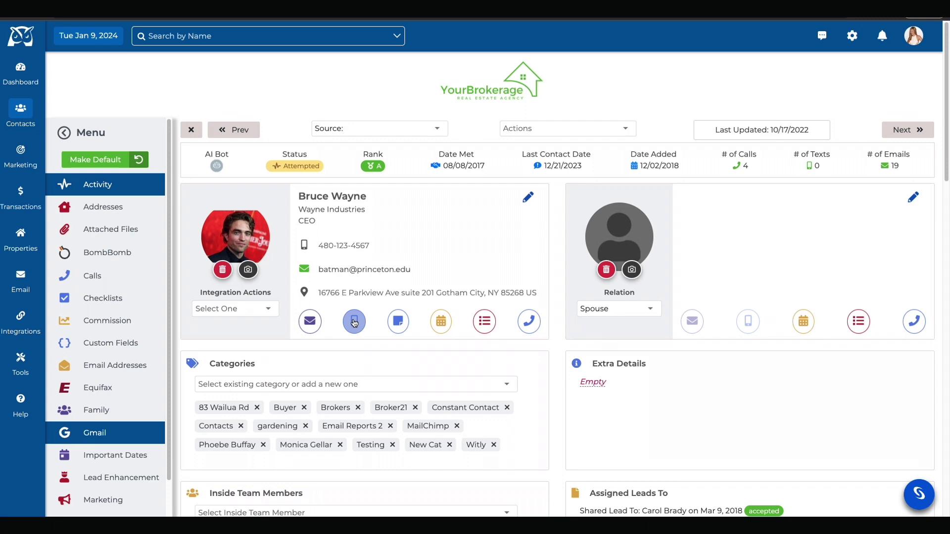
{"action": "left_click", "coordinate": [111, 184]}
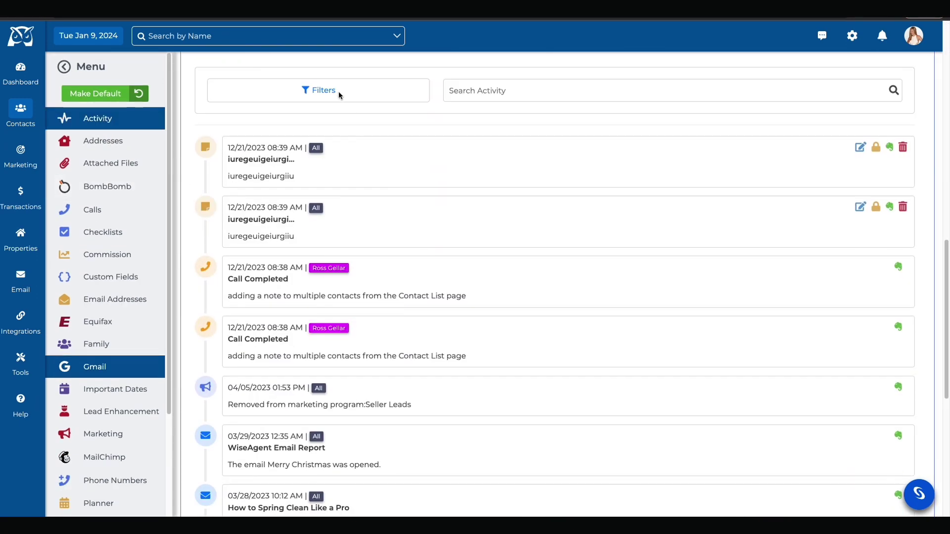
{"action": "left_click", "coordinate": [319, 90]}
{"action": "left_click", "coordinate": [315, 118]}
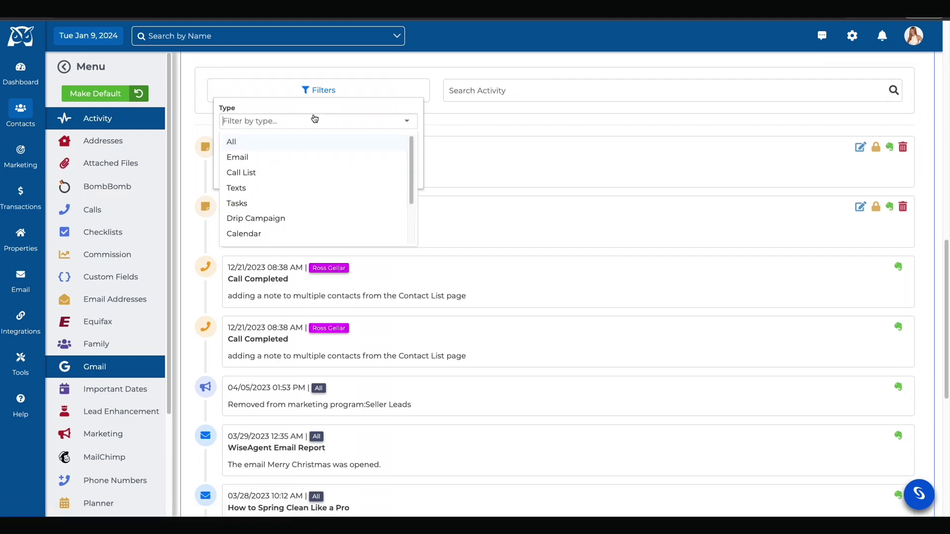
{"action": "left_click", "coordinate": [256, 188]}
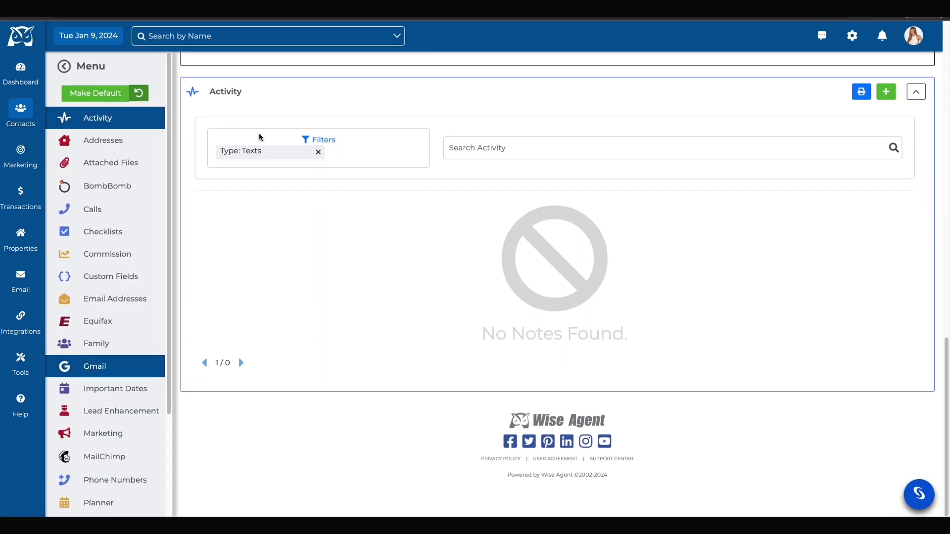
{"action": "scroll", "coordinate": [260, 137], "scroll_direction": "up", "scroll_amount": 10}
{"action": "scroll", "coordinate": [297, 198], "scroll_direction": "up", "scroll_amount": 5}
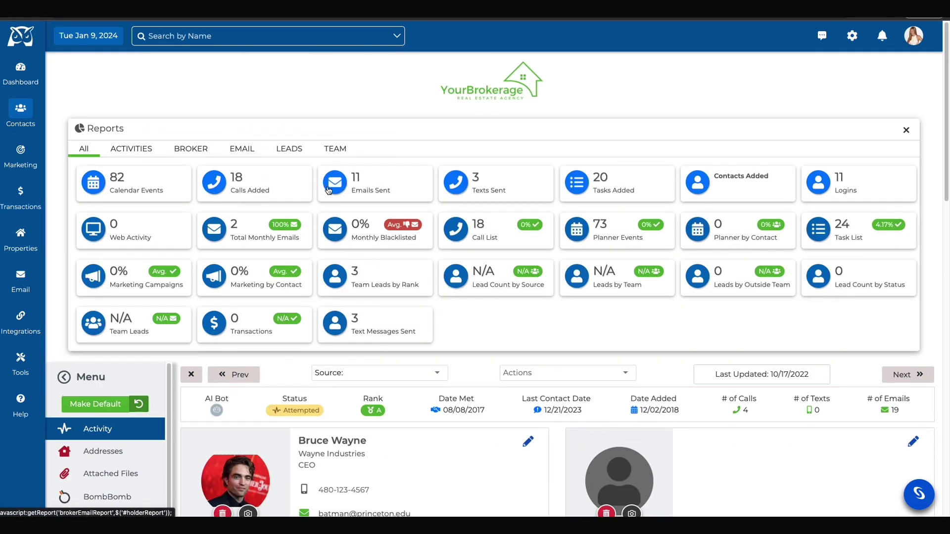
Open the Text Messages Sent report and view January 2024's three delivered texts.
{"action": "left_click", "coordinate": [394, 321]}
{"action": "scroll", "coordinate": [396, 327], "scroll_direction": "down", "scroll_amount": 2}
{"action": "scroll", "coordinate": [396, 327], "scroll_direction": "down", "scroll_amount": 2}
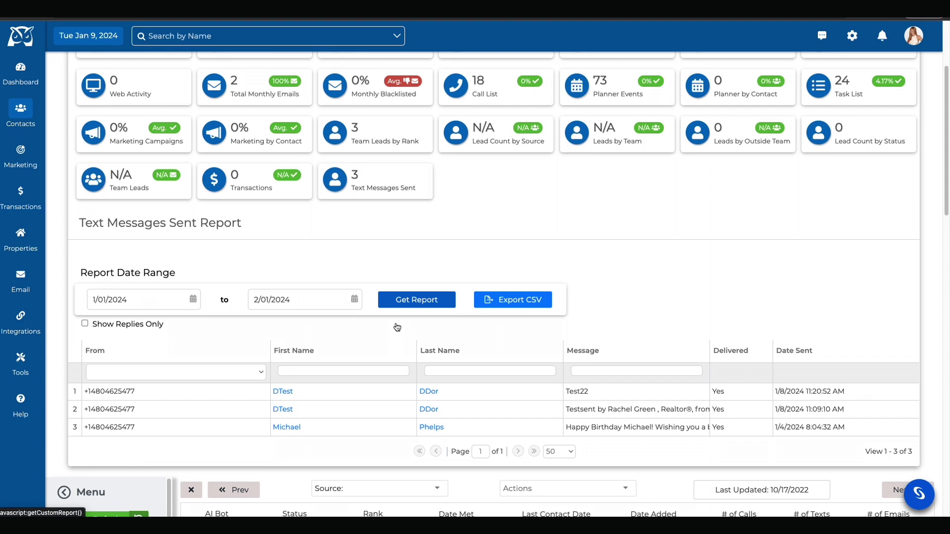